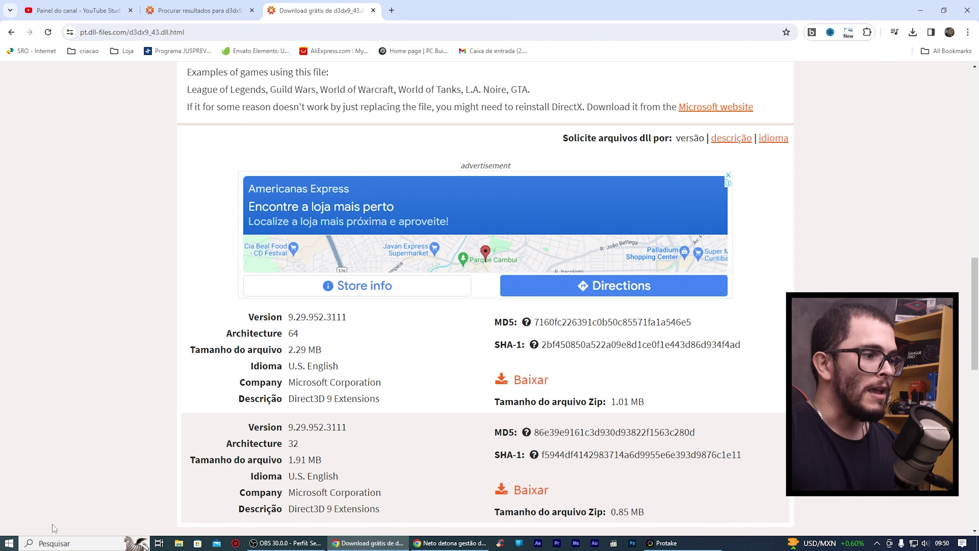
Check the system type in the Windows device specifications to see whether the operating system is 32-bit or 64-bit.
right_click(8, 543)
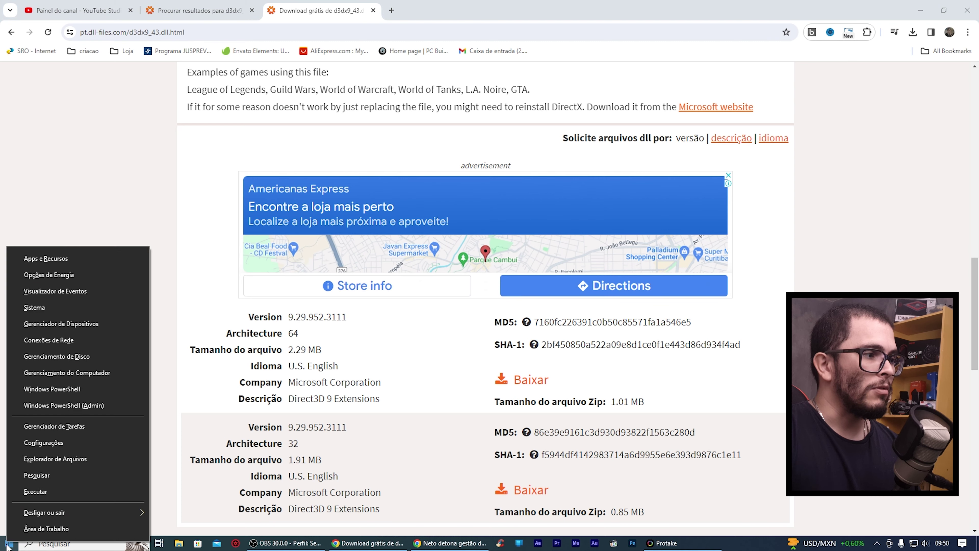
left_click(76, 309)
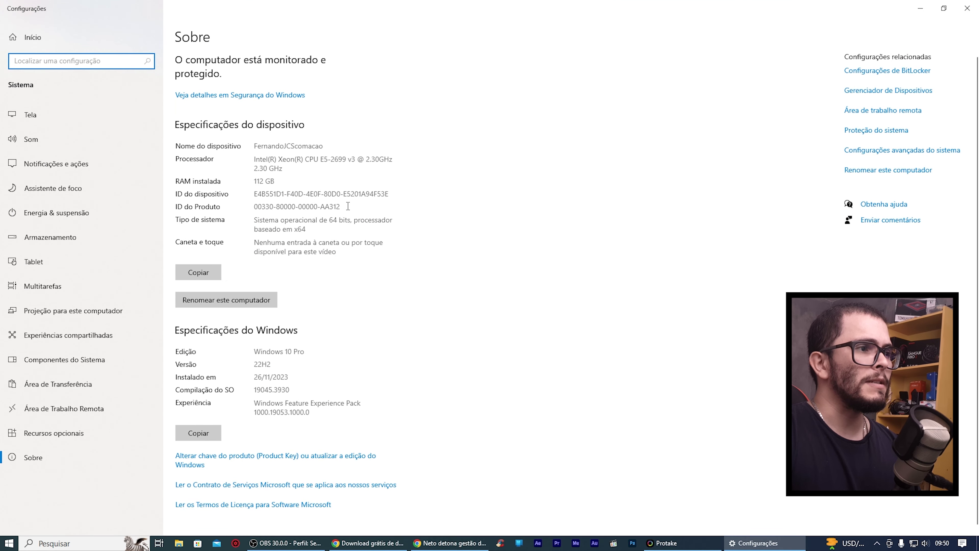
left_click_drag(317, 231, 206, 226)
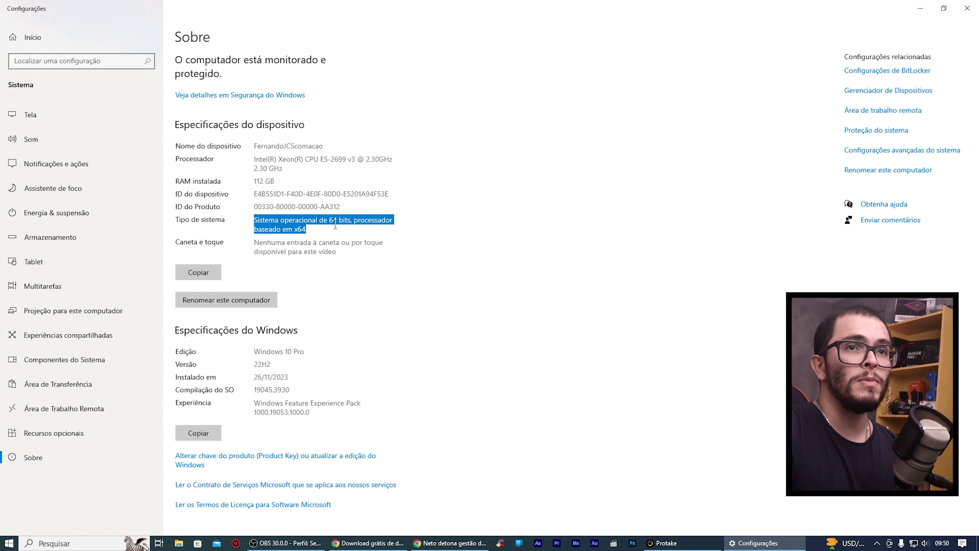
left_click(920, 8)
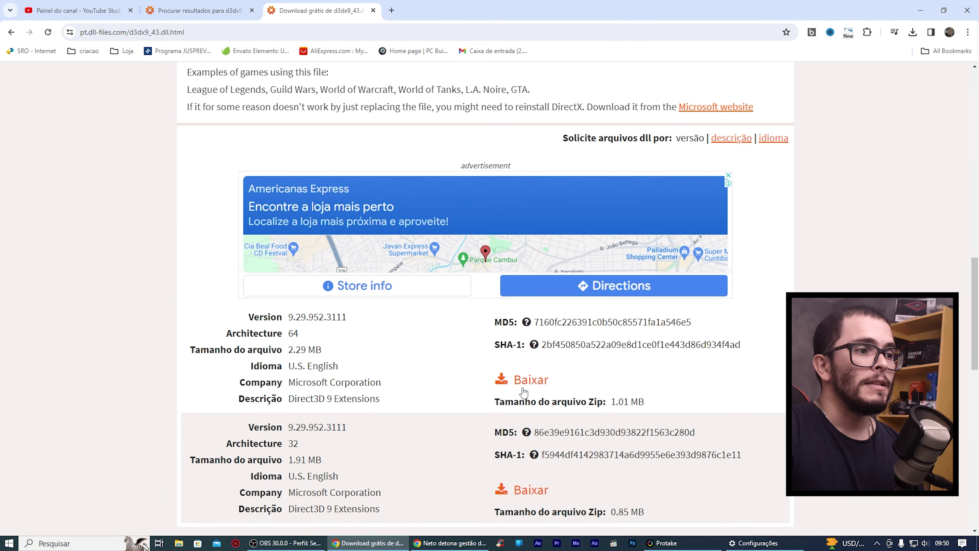
Download the 64-bit version of d3dx9_43.dll and save the ZIP archive as d3dx9_43 on the desktop.
scroll(525, 388, "down", 3)
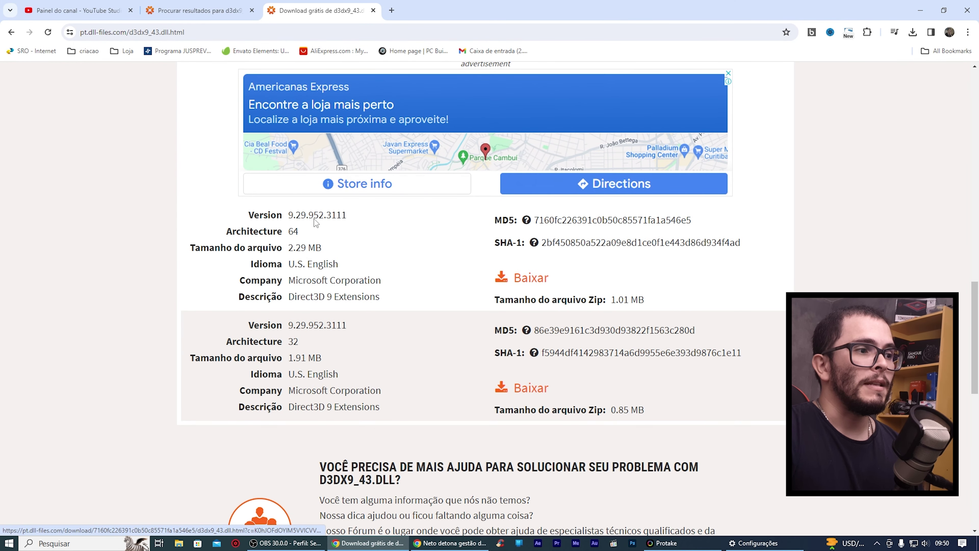
left_click(524, 278)
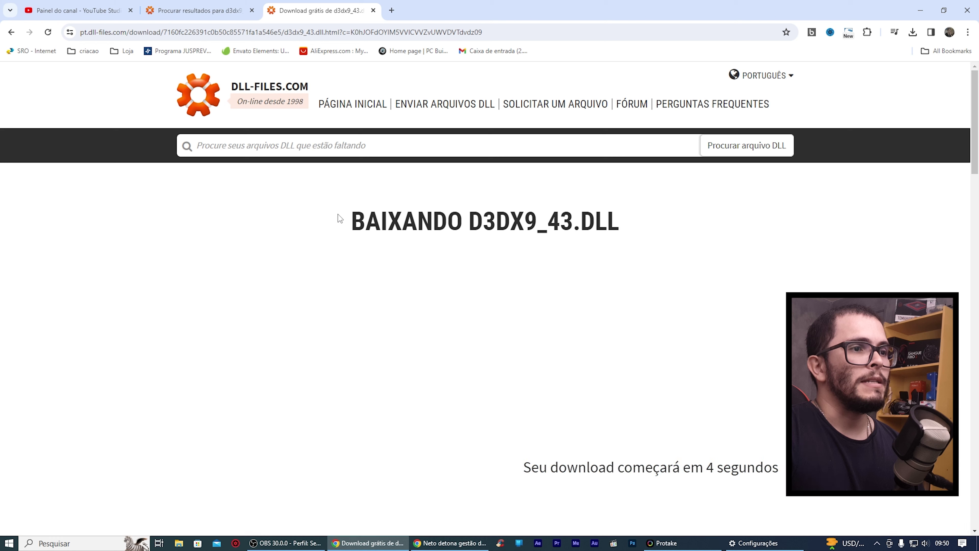
scroll(679, 353, "down", 3)
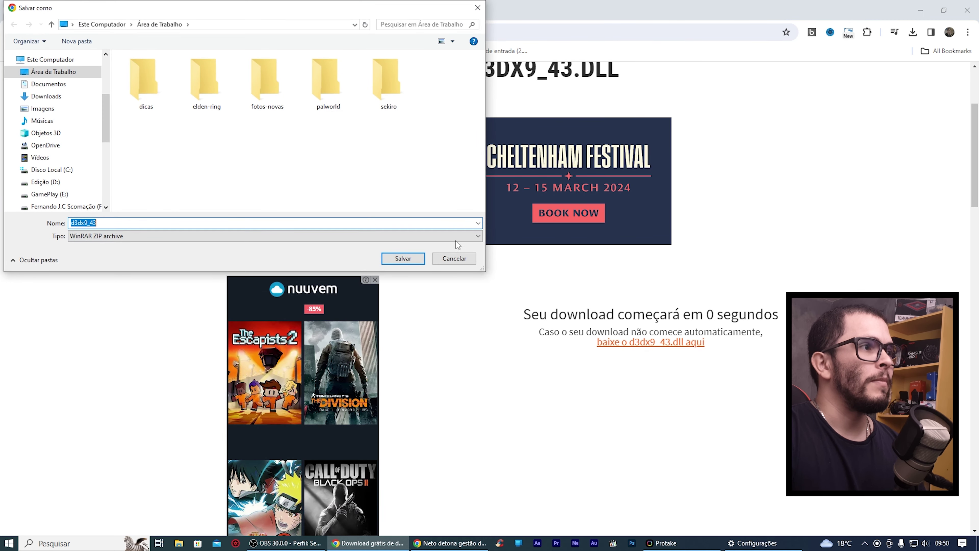
left_click(51, 71)
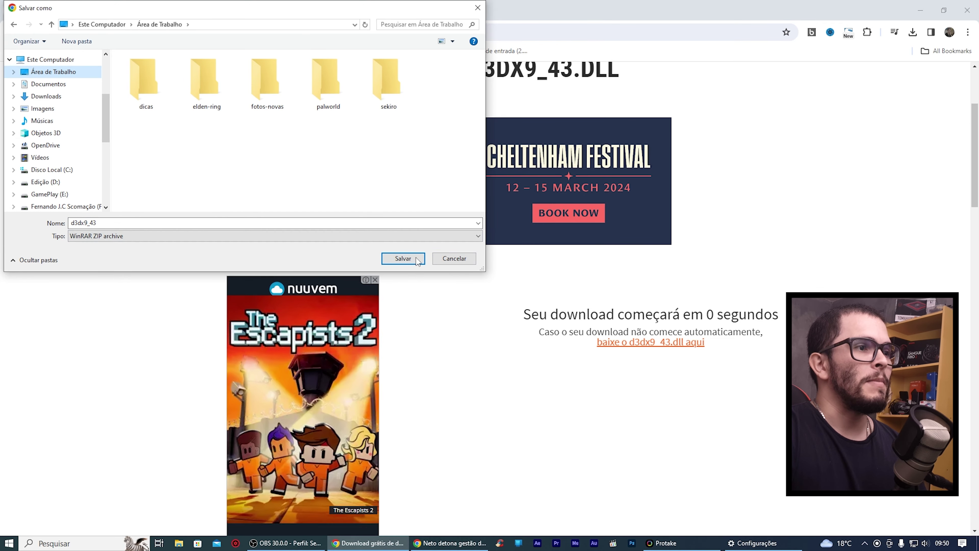
left_click(403, 258)
left_click(922, 5)
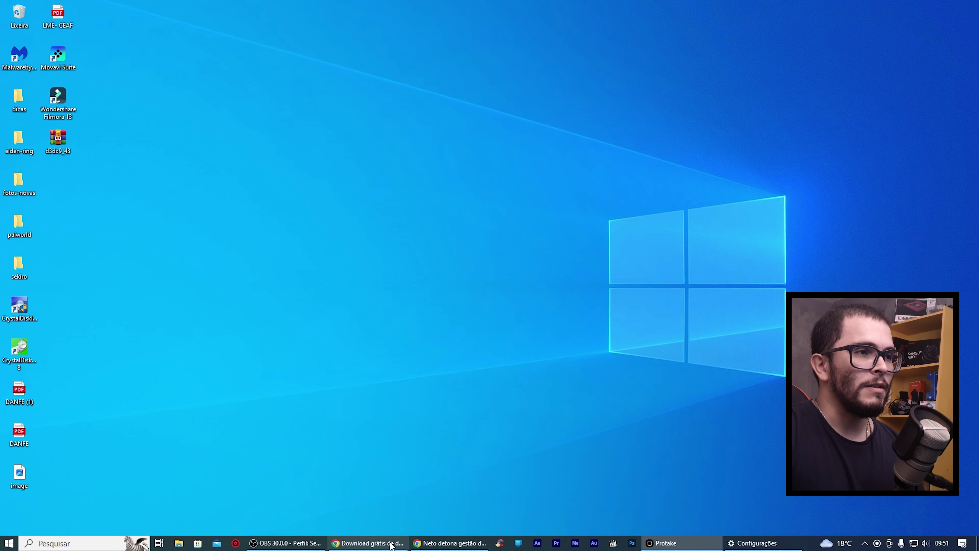
Search for winrar in a new browser tab and view the WinRAR download page on winrarbrasil.com.br.
left_click(367, 543)
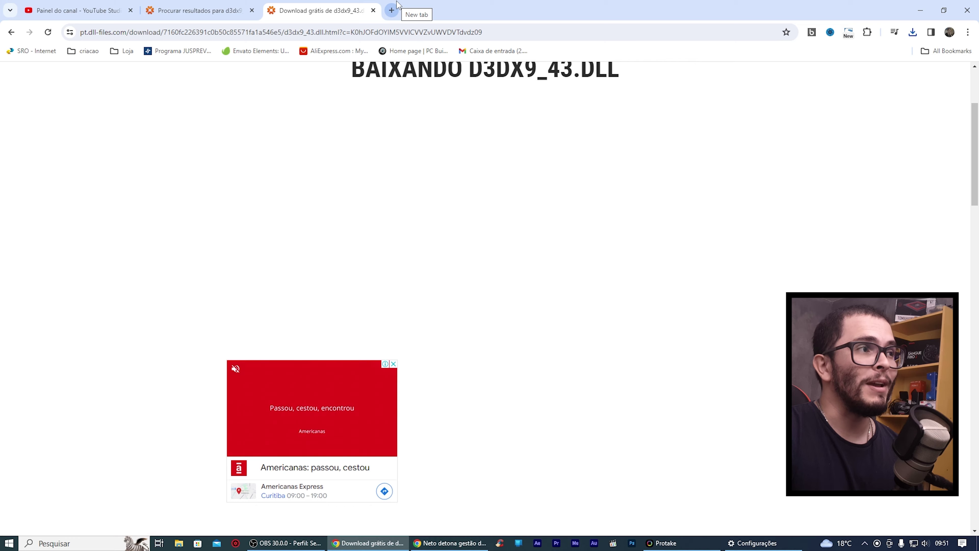
left_click(396, 6)
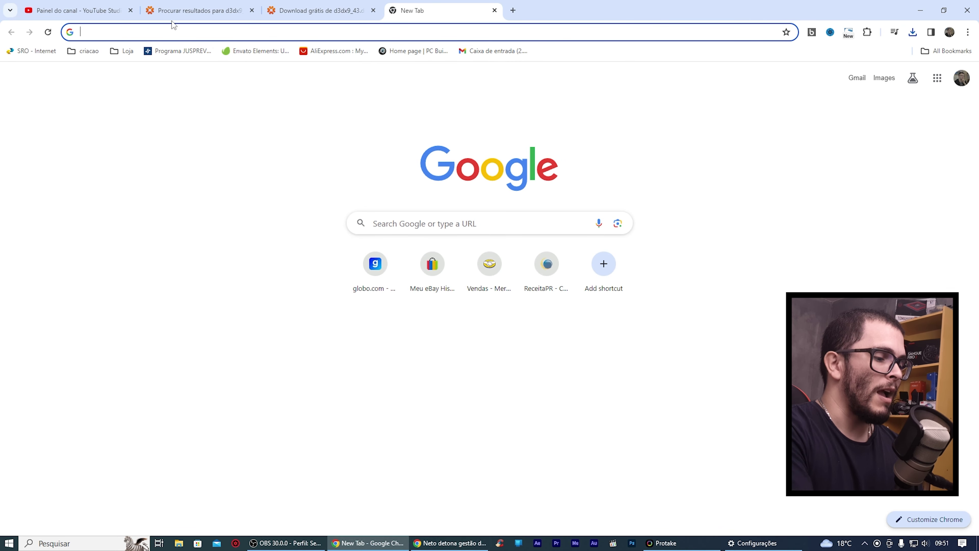
type("winrar")
key("Return")
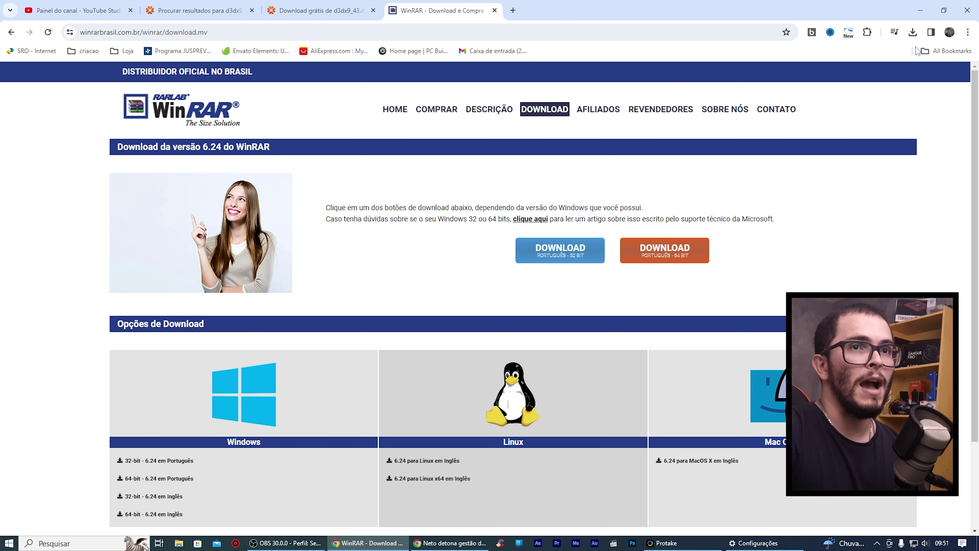
left_click(925, 9)
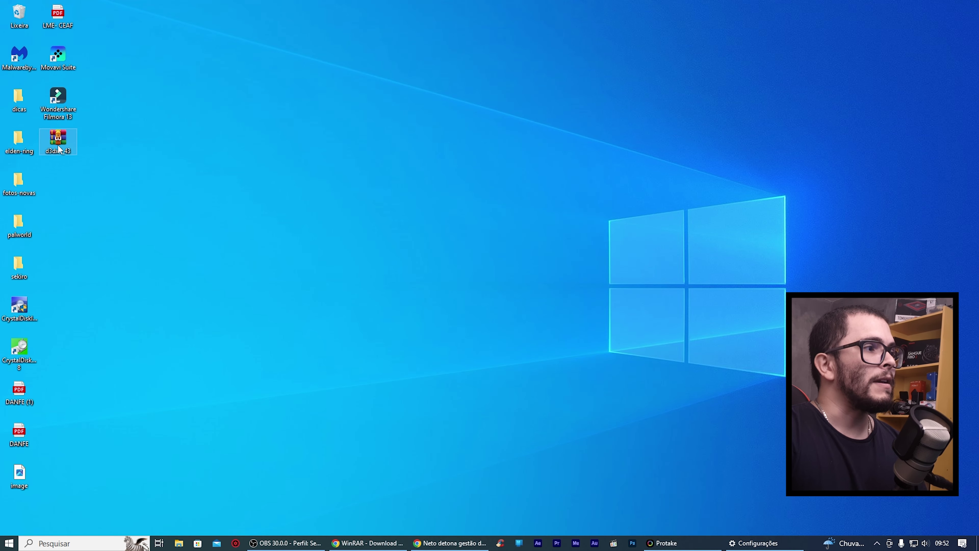
Extract the d3dx9_43 archive on the desktop into its own folder and copy D3DX9_43.dll from that folder.
right_click(59, 145)
left_click(162, 199)
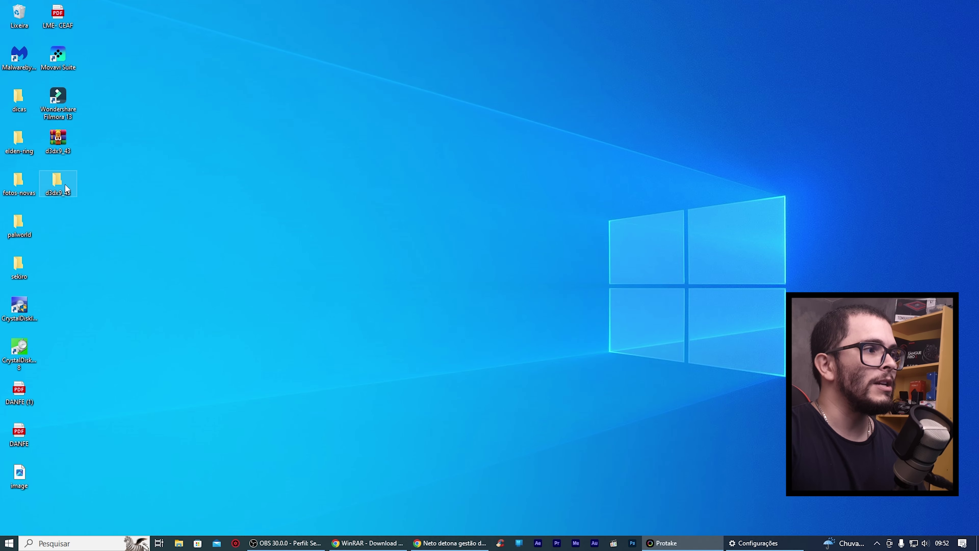
double_click(58, 181)
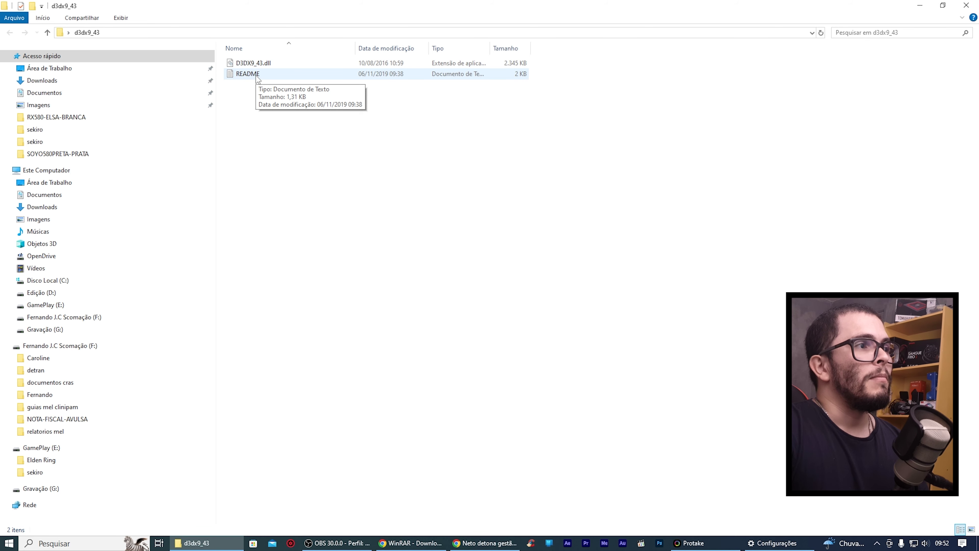
left_click(262, 64)
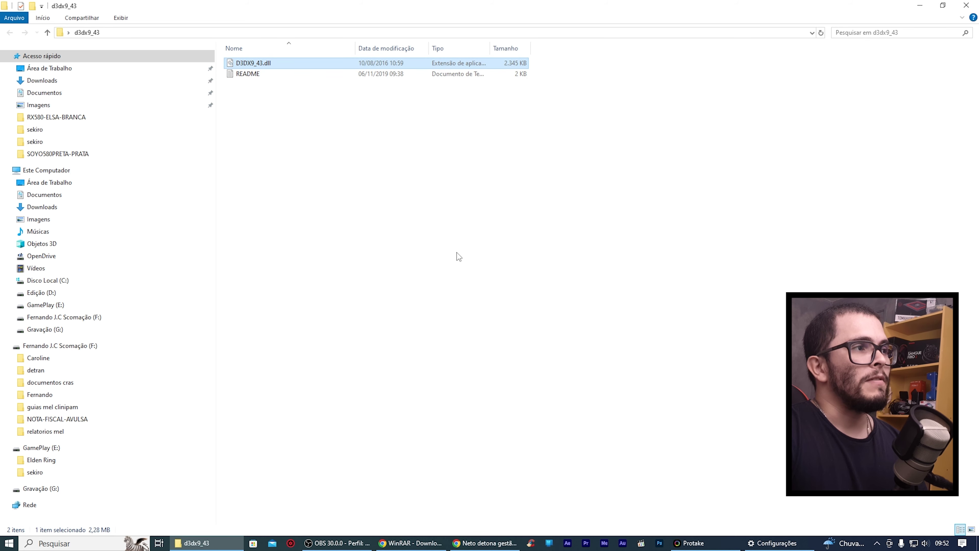
Open the System32 folder inside the Windows folder on Disco Local (C:).
left_click(61, 172)
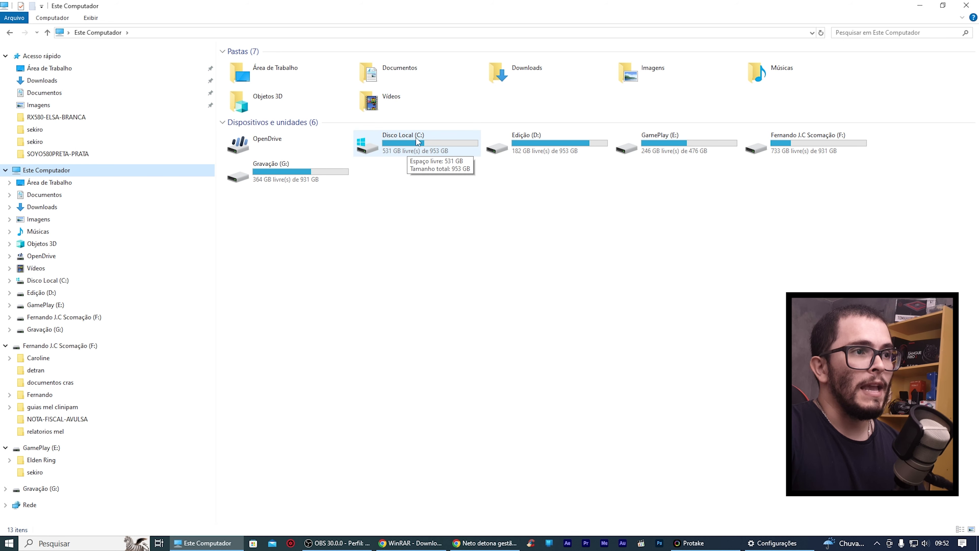
mouse_move(404, 137)
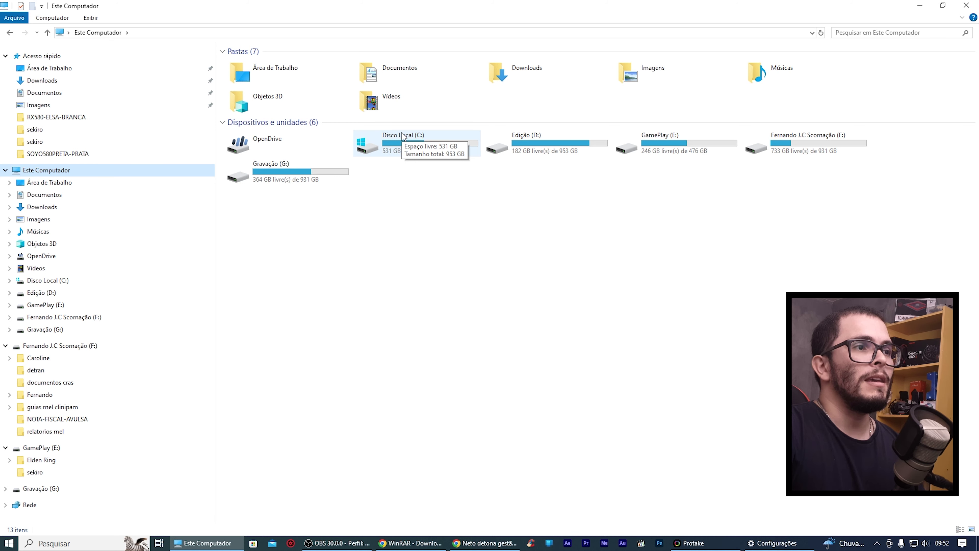
double_click(403, 134)
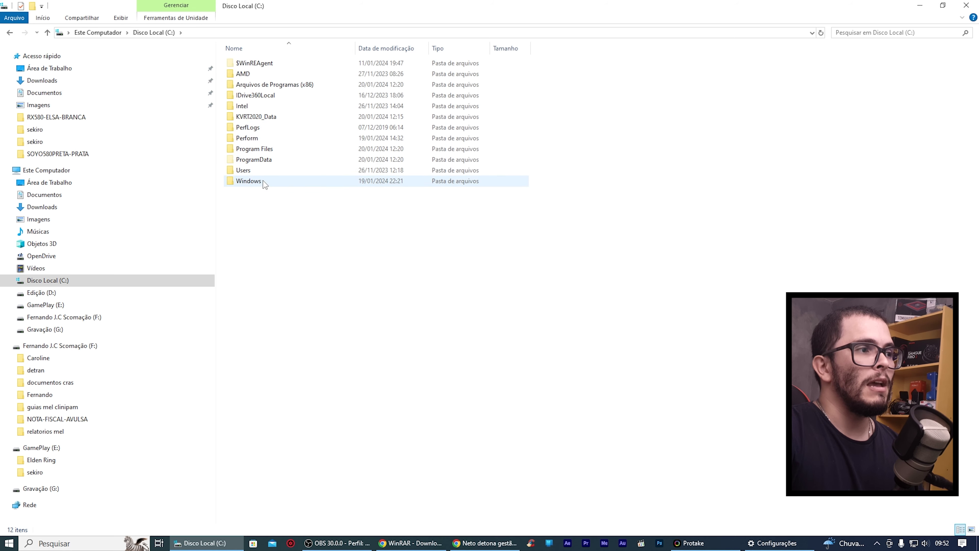
double_click(249, 180)
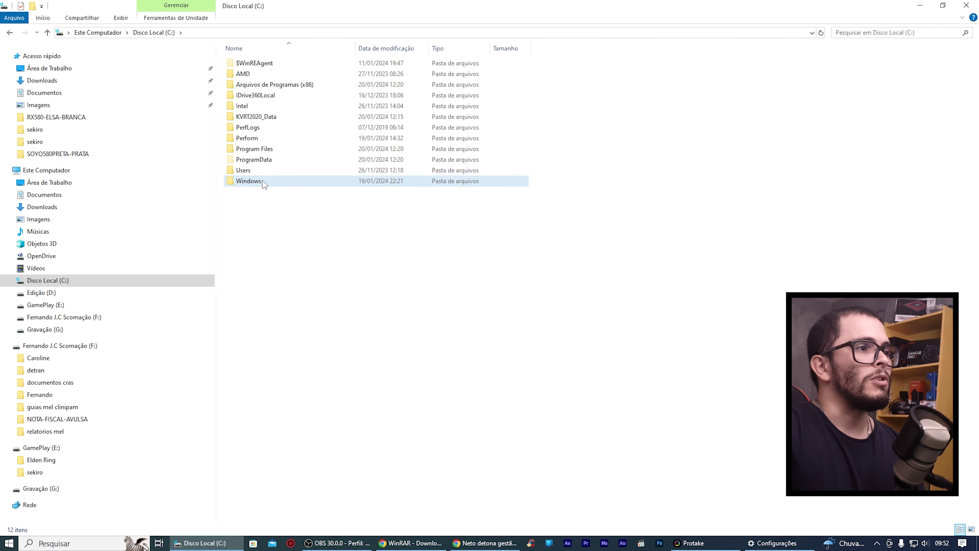
scroll(349, 362, "down", 15)
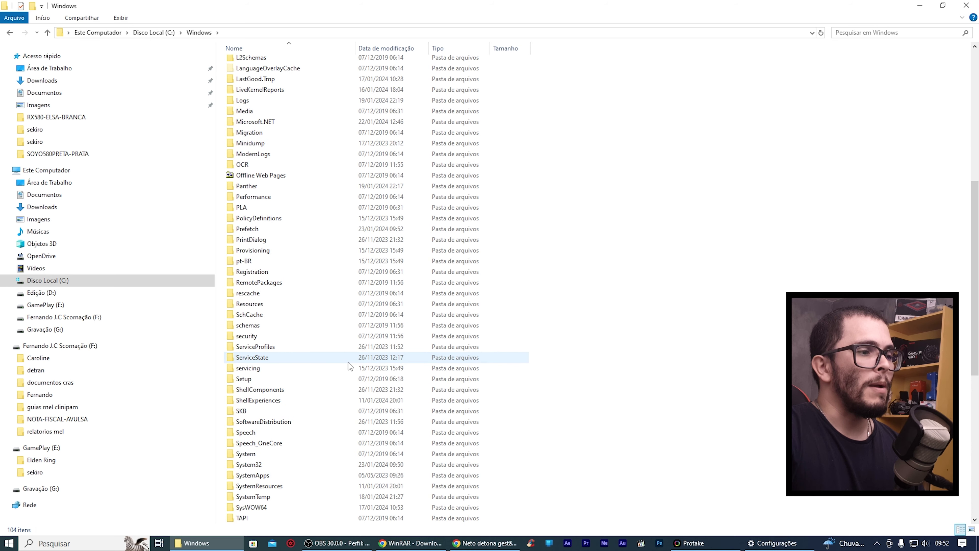
double_click(282, 304)
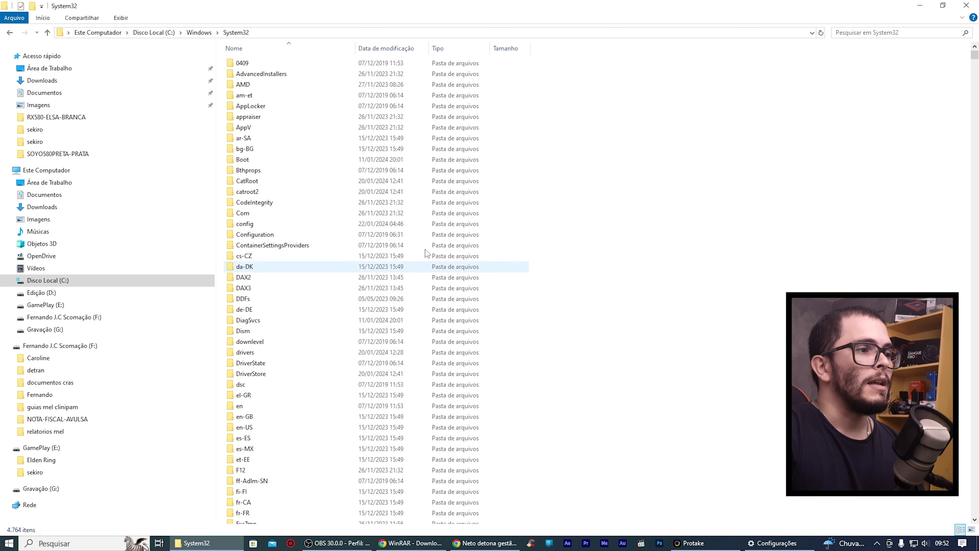
left_click_drag(975, 58, 974, 188)
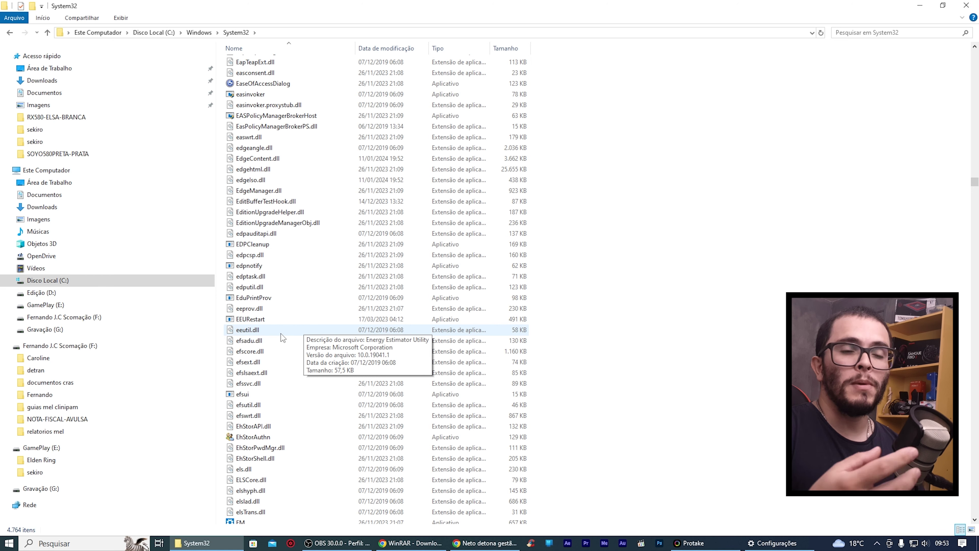
Try to paste D3DX9_43.dll into System32, cancel the file replacement and return to the desktop.
left_click(528, 273)
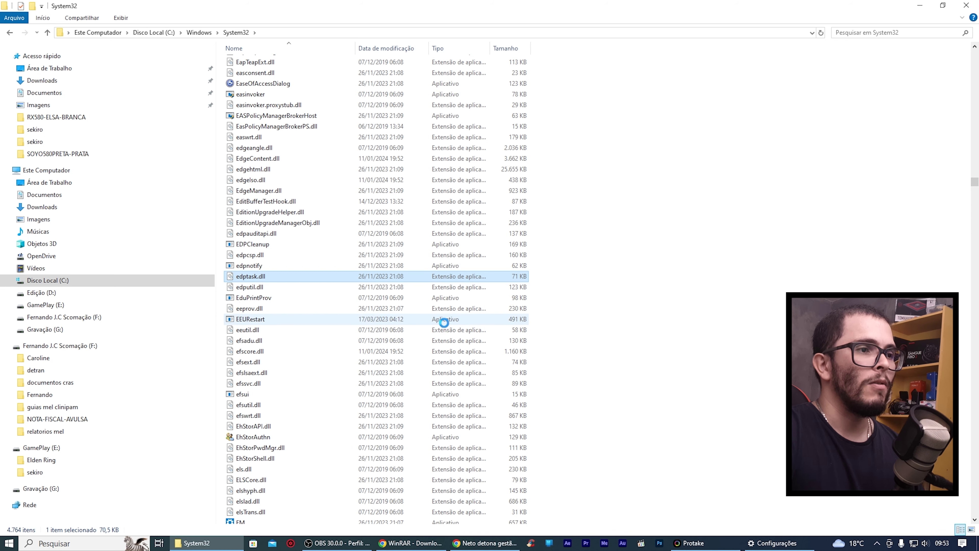
key("ctrl+v")
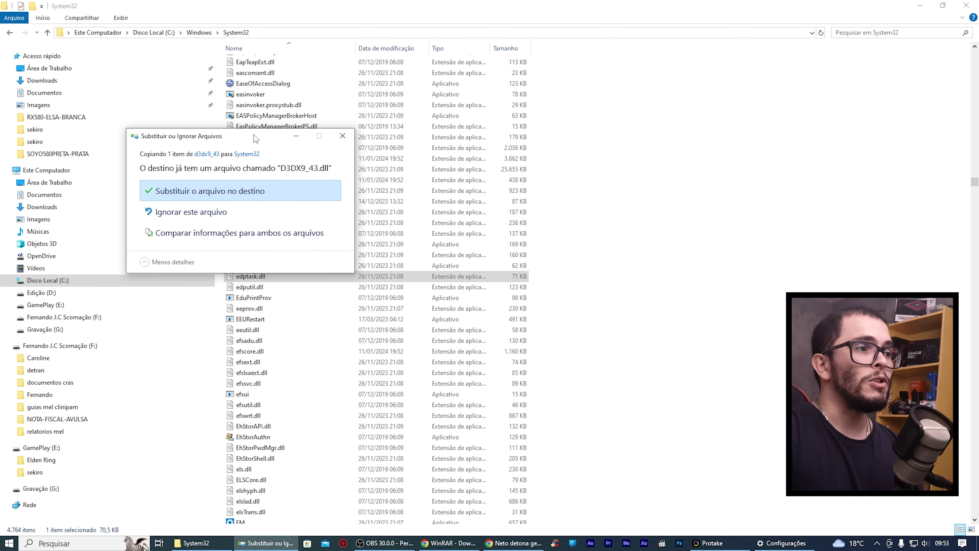
left_click_drag(254, 134, 548, 192)
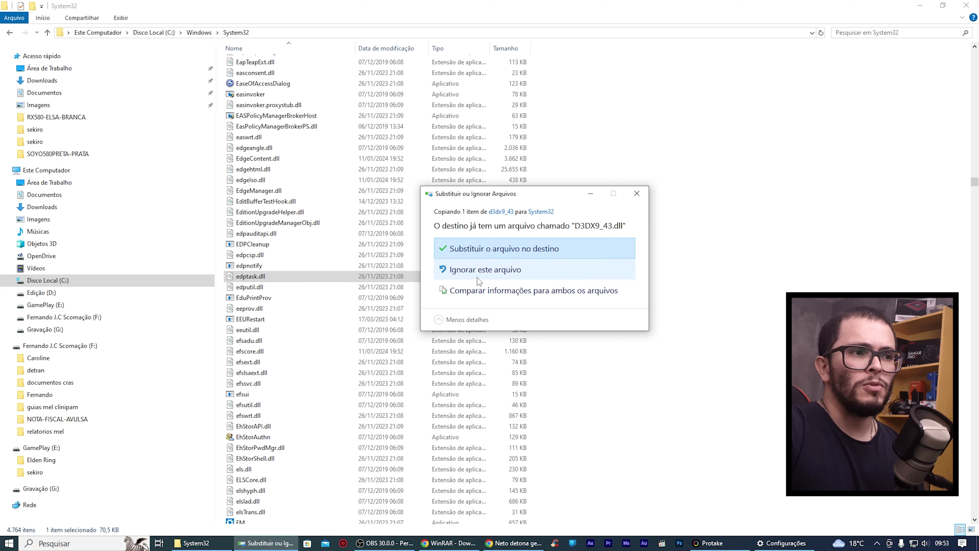
left_click(637, 193)
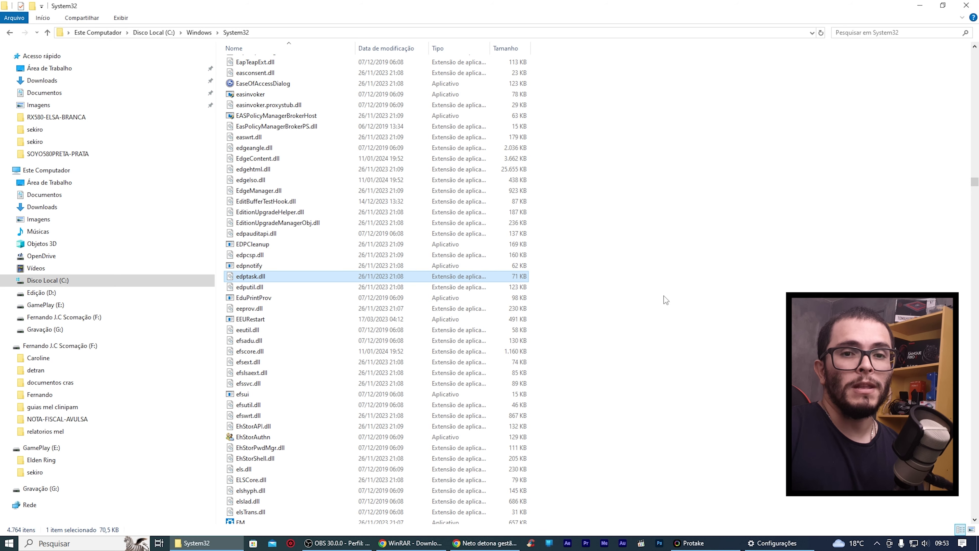
left_click(955, 4)
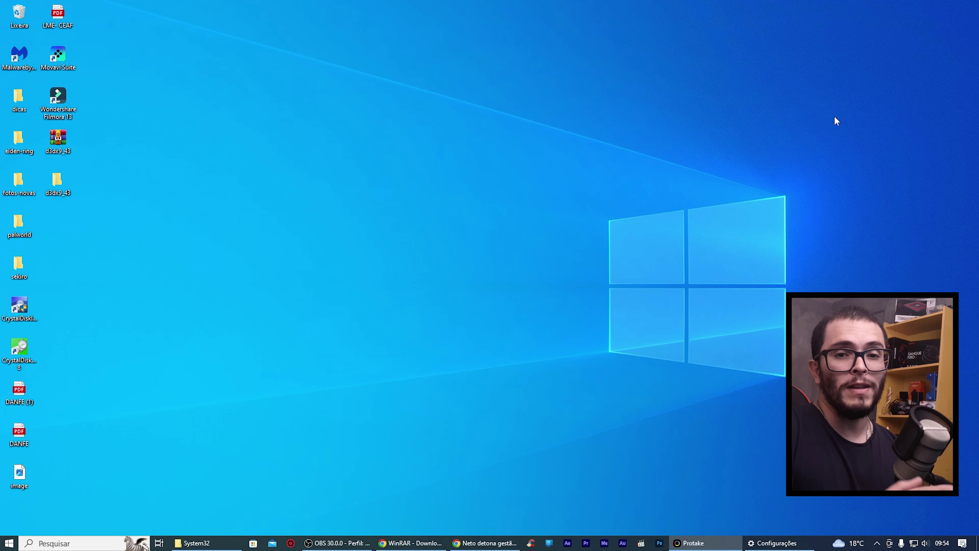